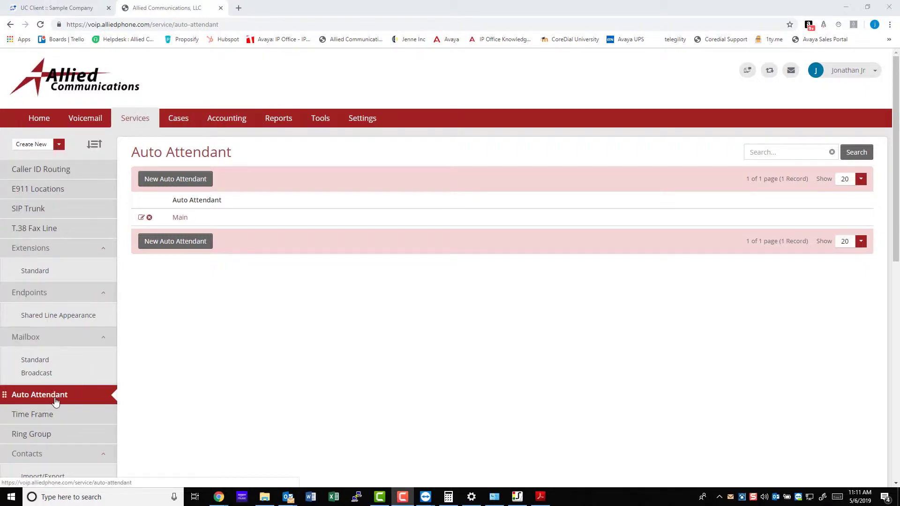
Create a new auto attendant named 'Night AA', leaving the default timeouts unchanged
left_click(173, 181)
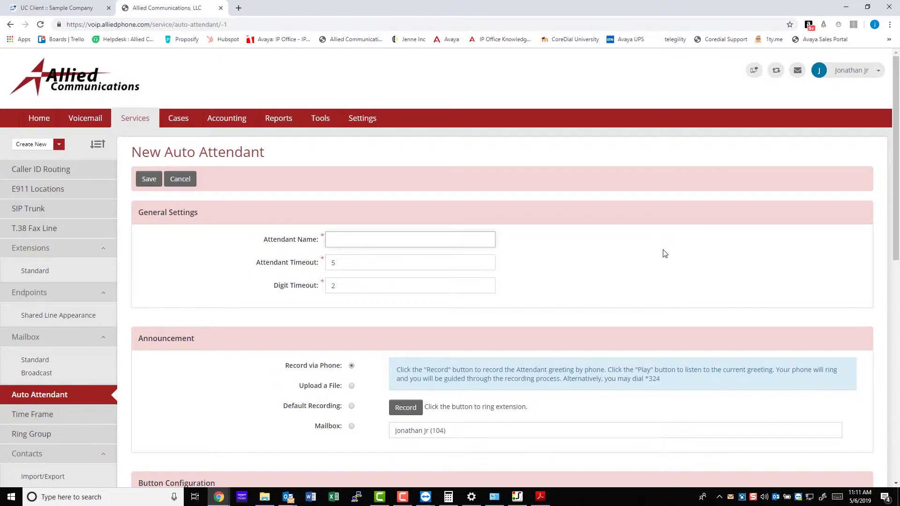
type("Night AA")
scroll(669, 164, "down", 3)
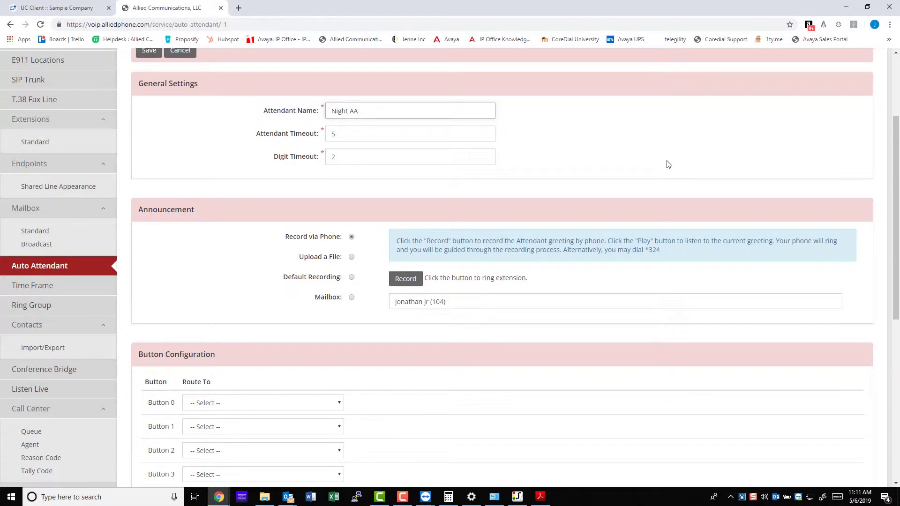
Set the Night AA announcement source to Upload a File, accepting .mp3 or .wav up to 10 MB
scroll(196, 152, "down", 2)
left_click_drag(197, 152, 202, 159)
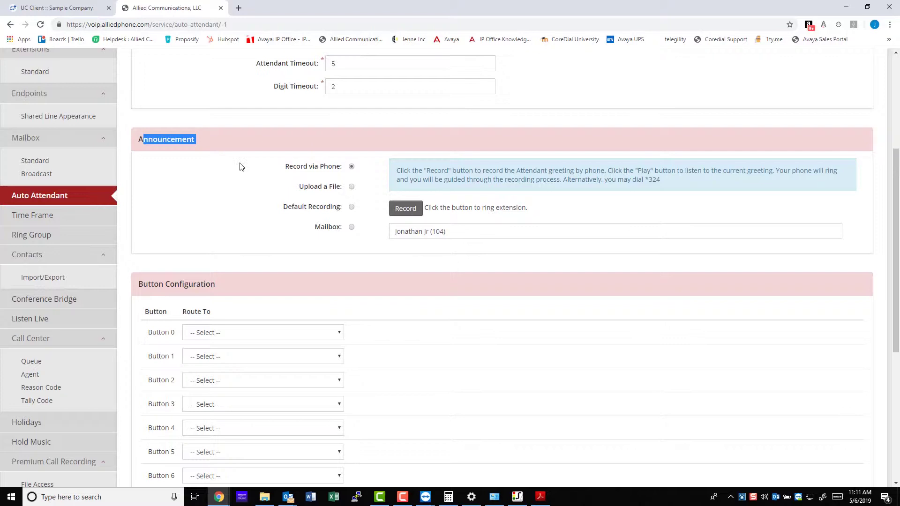
left_click(249, 174)
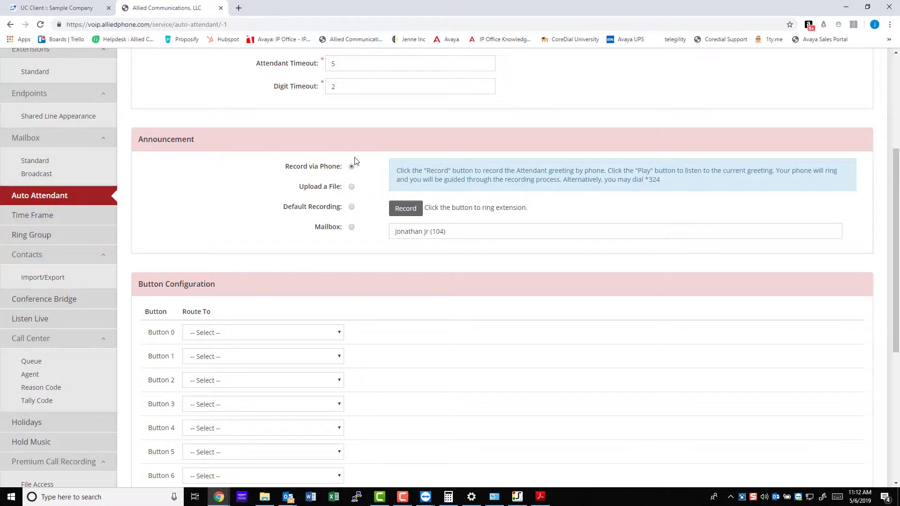
left_click(352, 187)
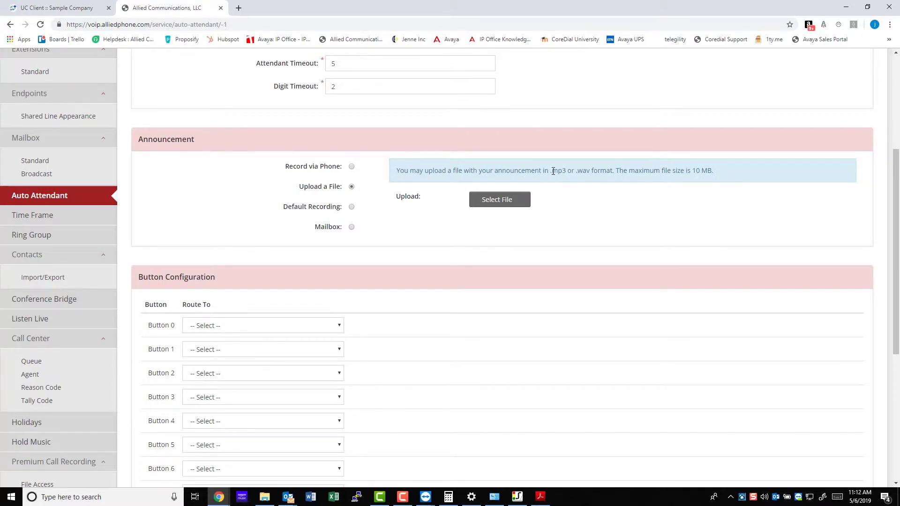
left_click_drag(551, 172, 612, 171)
left_click_drag(693, 172, 712, 171)
left_click(712, 171)
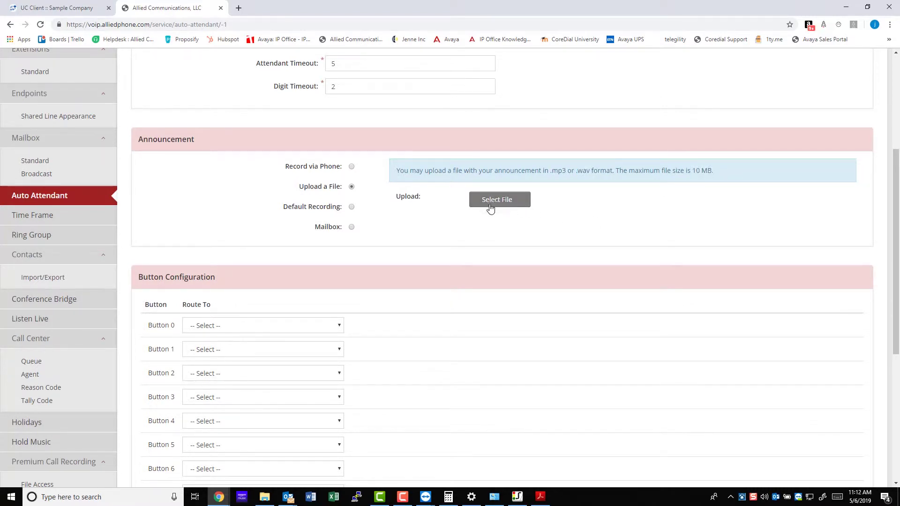
In Button Configuration, bring up the Route To choices for Button 0
scroll(230, 180, "down", 2)
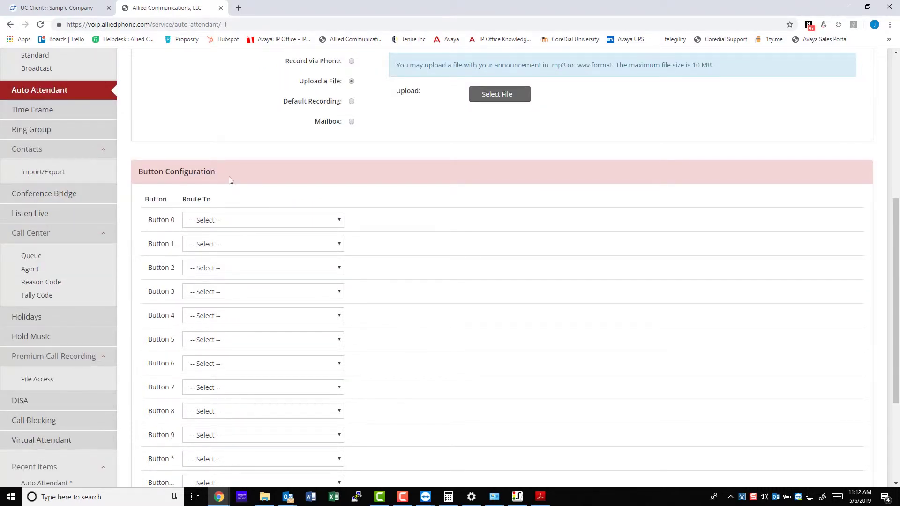
scroll(291, 216, "down", 1)
scroll(375, 256, "down", 1)
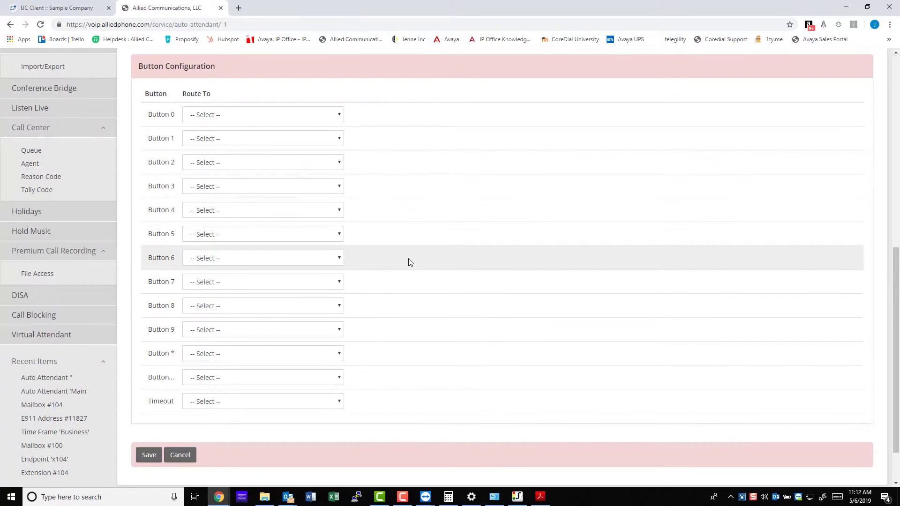
scroll(410, 262, "down", 1)
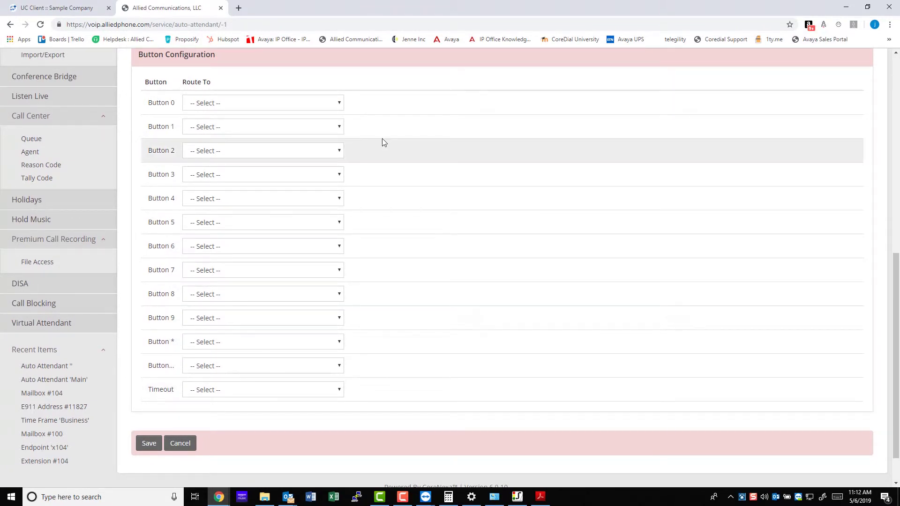
left_click_drag(182, 82, 214, 85)
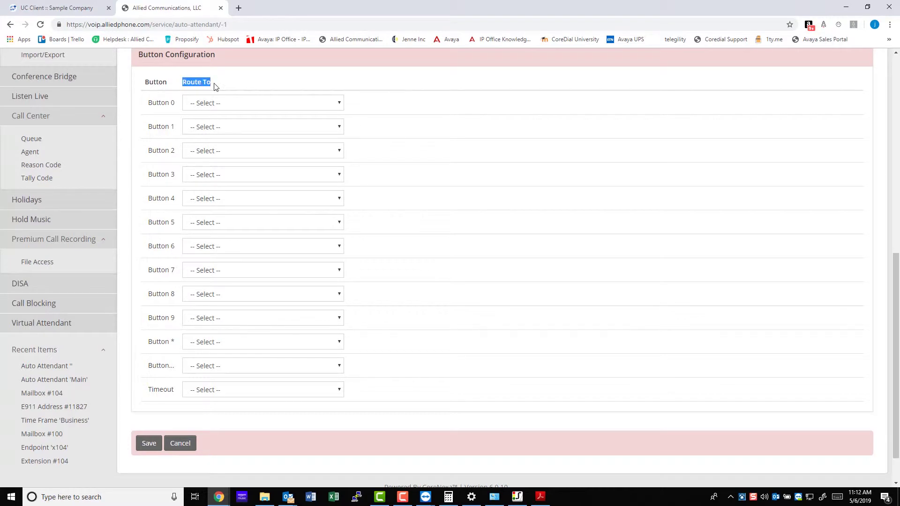
left_click(334, 105)
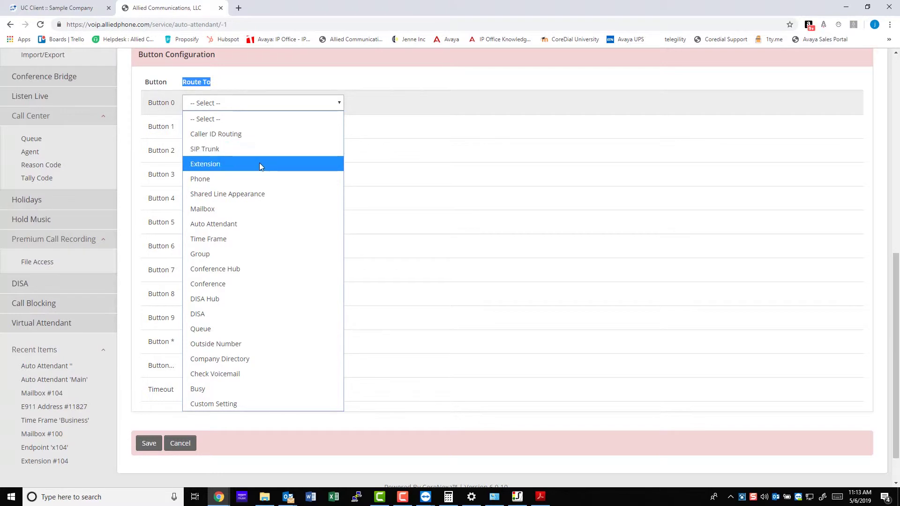
Route Button 0 to Outside Number and enter the outside phone number
left_click(262, 345)
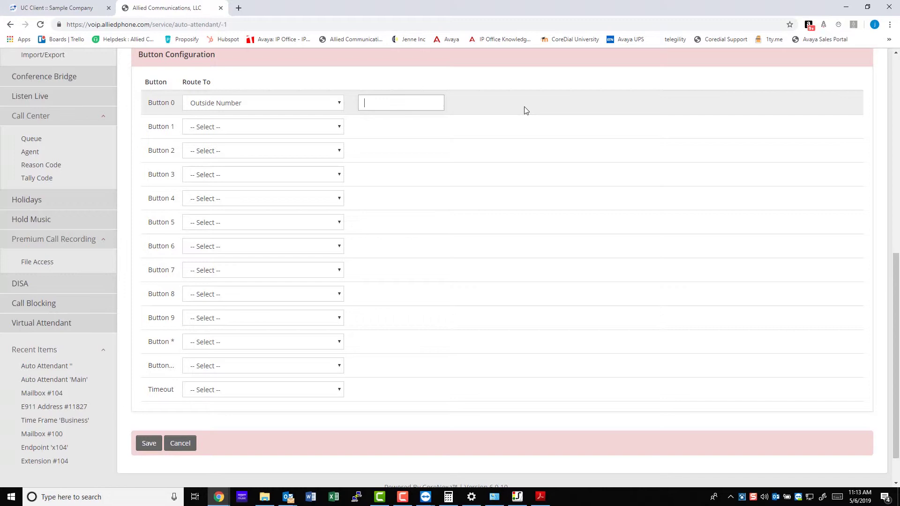
type("2035551234")
double_click(367, 105)
Route Button 1 to Extension 104
left_click(305, 127)
left_click(287, 190)
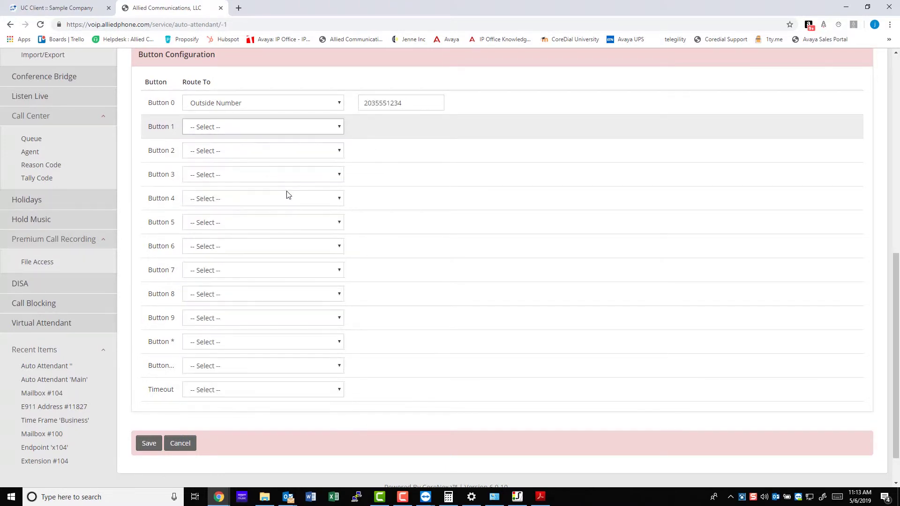
left_click(426, 127)
left_click(420, 158)
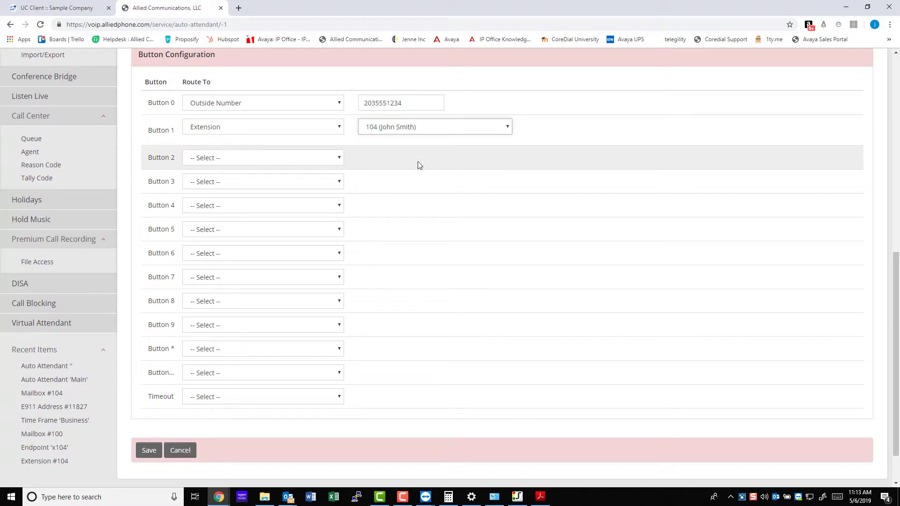
Route Button 2 to the Service group
left_click(286, 158)
left_click(275, 307)
left_click(493, 158)
left_click(530, 249)
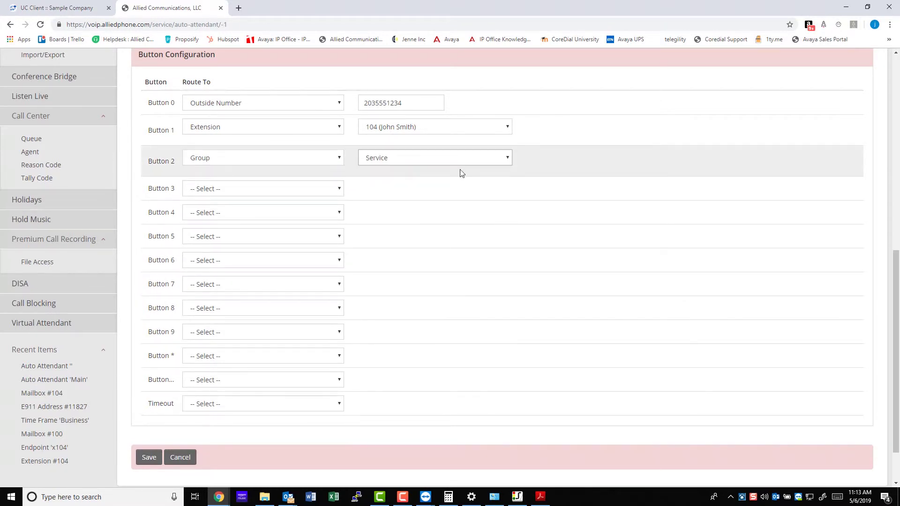
scroll(71, 237, "up", 3)
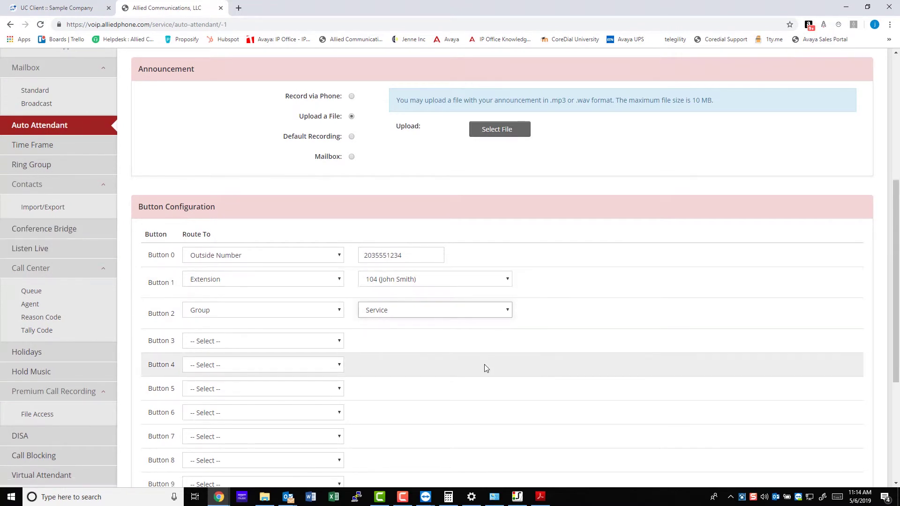
Route Button 3 to the Main auto attendant
scroll(499, 364, "down", 3)
left_click(286, 188)
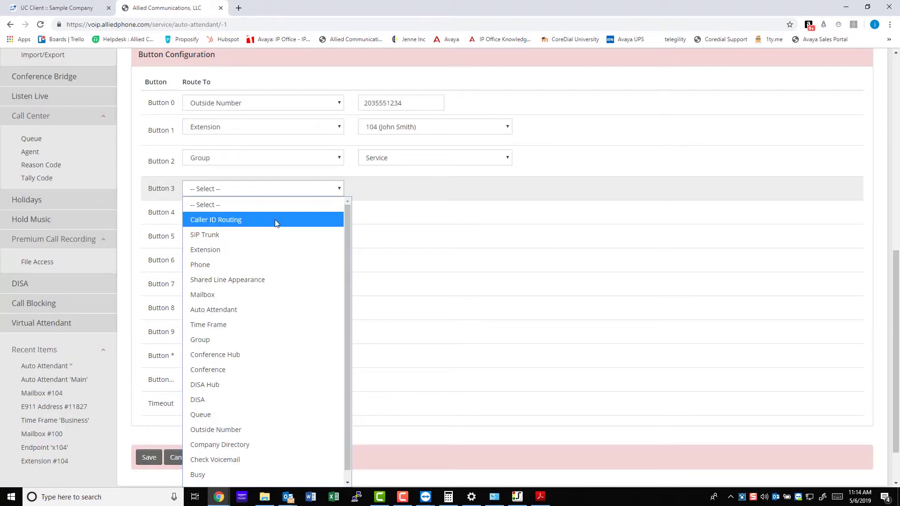
left_click(269, 307)
left_click(478, 189)
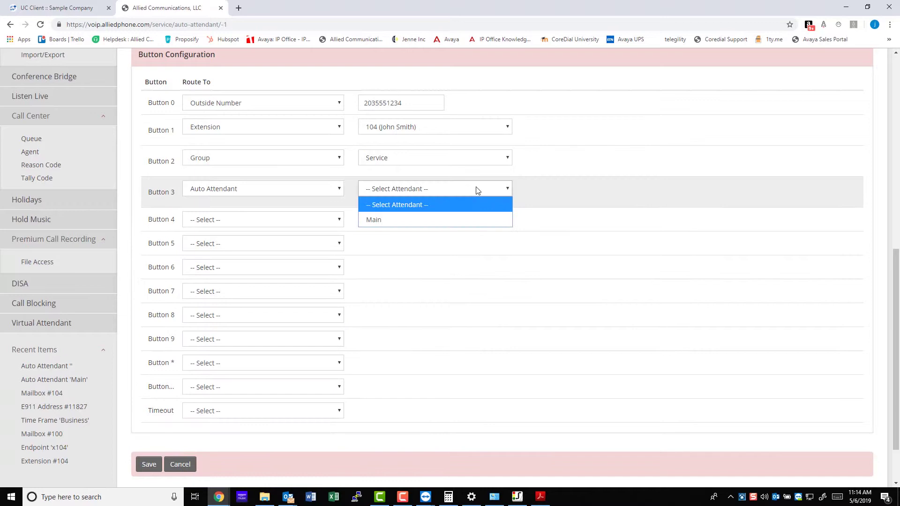
left_click(476, 220)
Route Button 4 to Company Directory
left_click(263, 219)
scroll(277, 465, "down", 1)
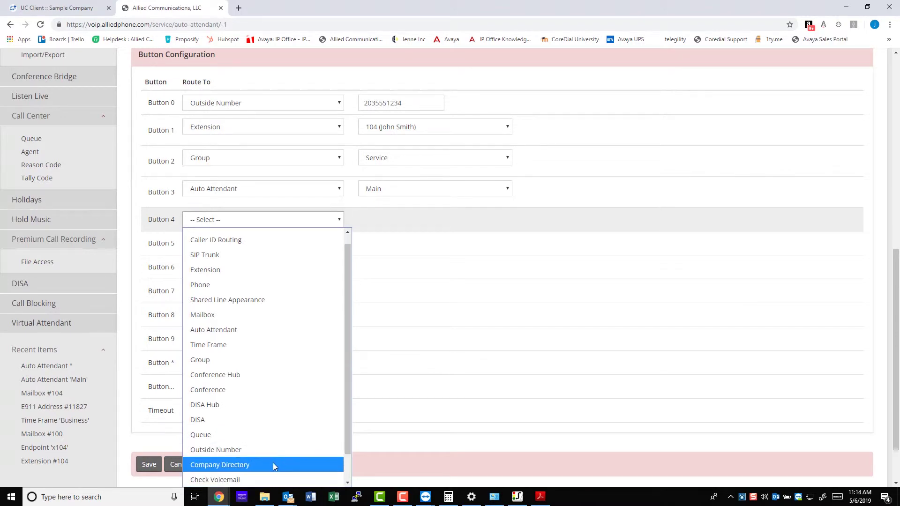
left_click(273, 465)
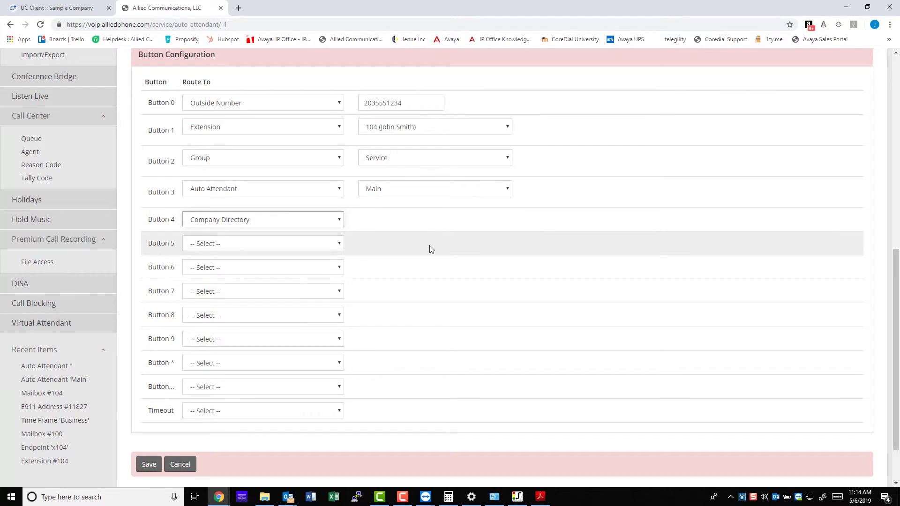
Route Button 5 to the Business Hours time frame
left_click(324, 244)
scroll(298, 374, "down", 3)
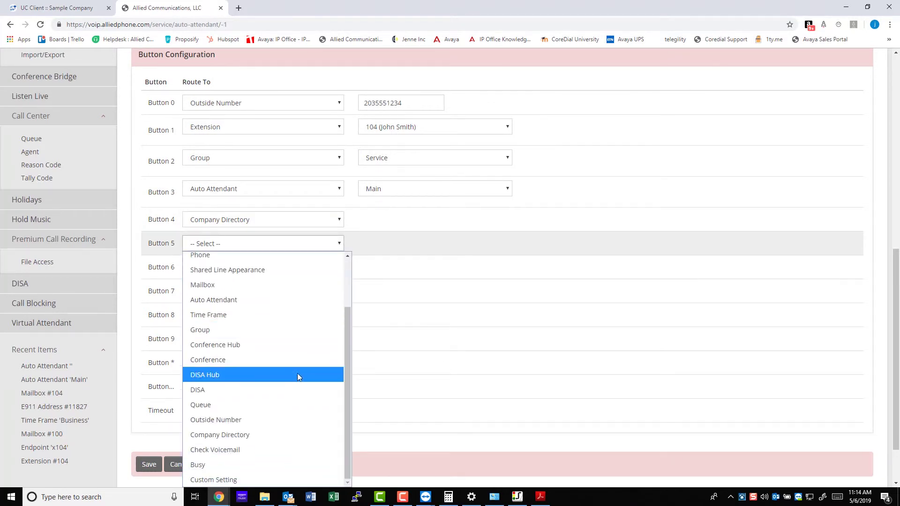
left_click(245, 315)
left_click(435, 244)
left_click(410, 278)
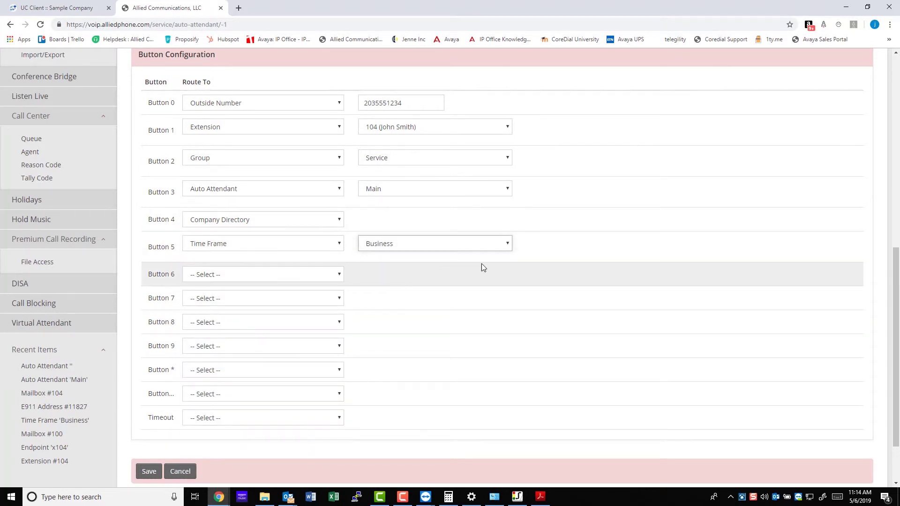
left_click(464, 246)
left_click(431, 288)
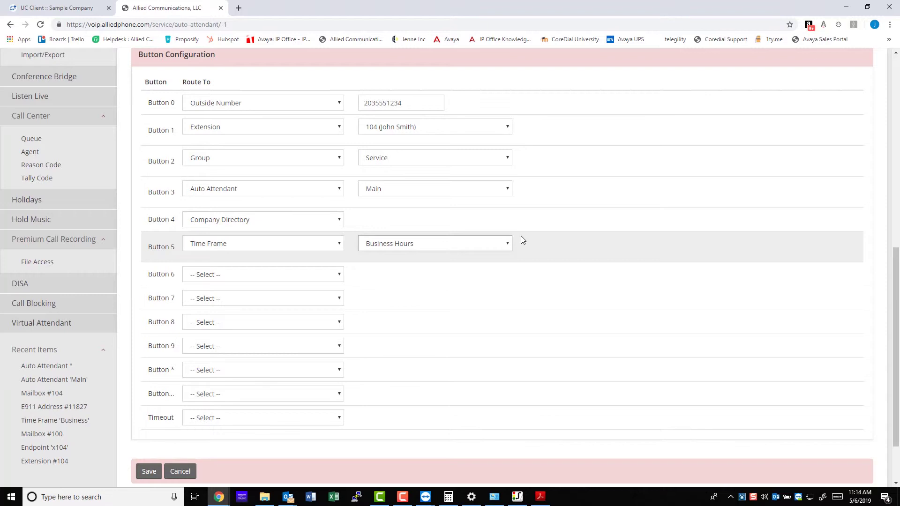
Route the final button row, after Button *, to Check Voicemail
left_click(328, 398)
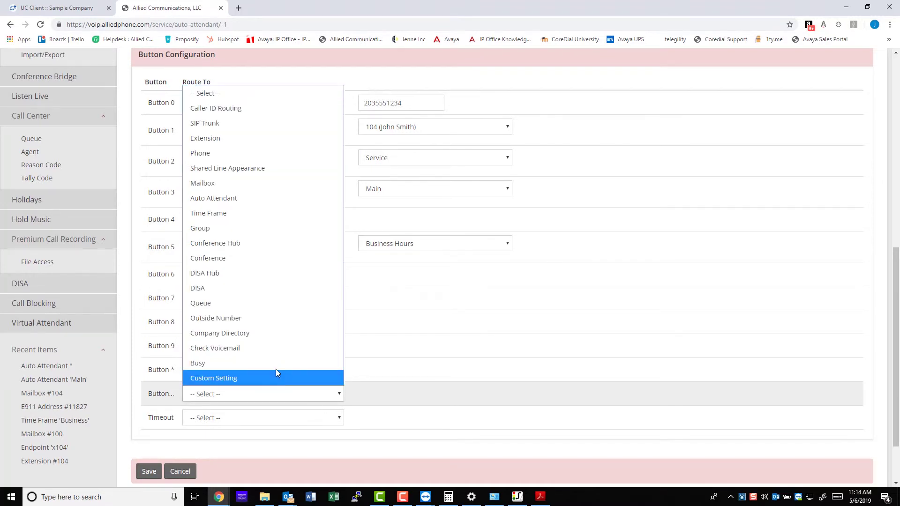
left_click(266, 351)
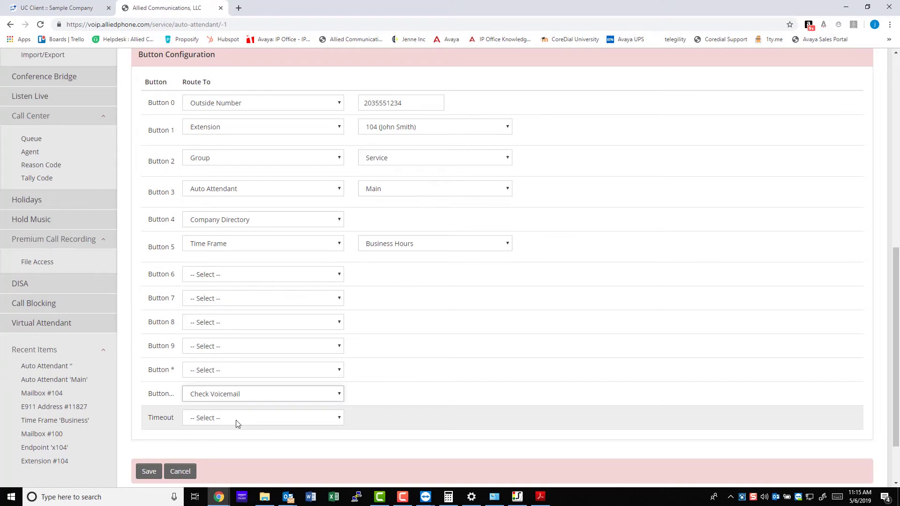
Review the Attendant Timeout value near the top of the form
double_click(173, 419)
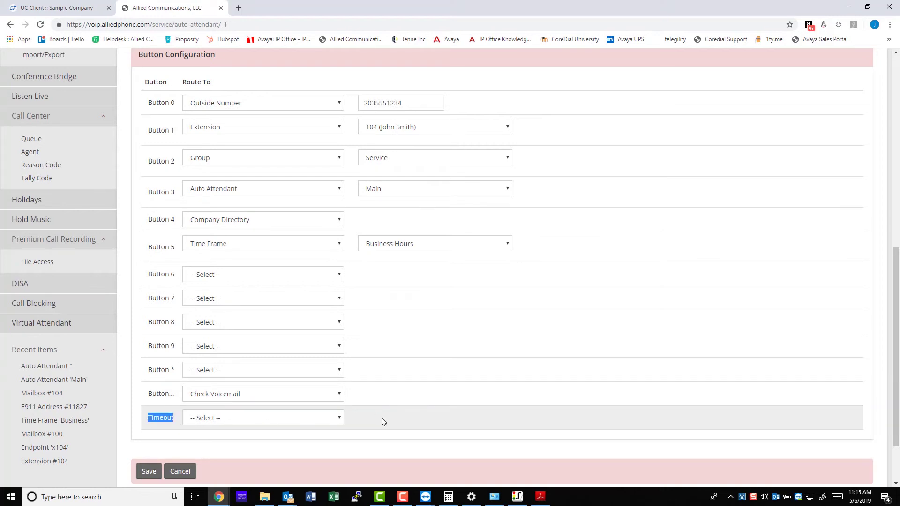
scroll(381, 417, "up", 7)
double_click(359, 172)
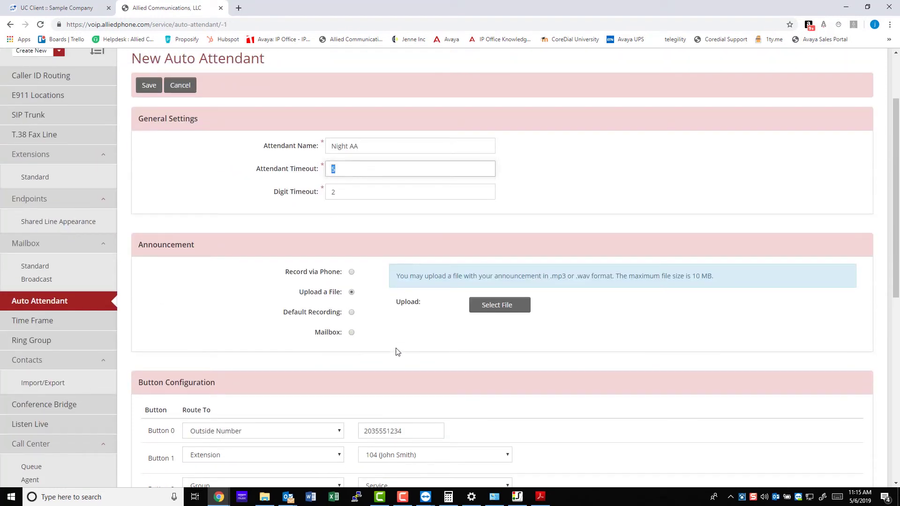
scroll(424, 424, "down", 9)
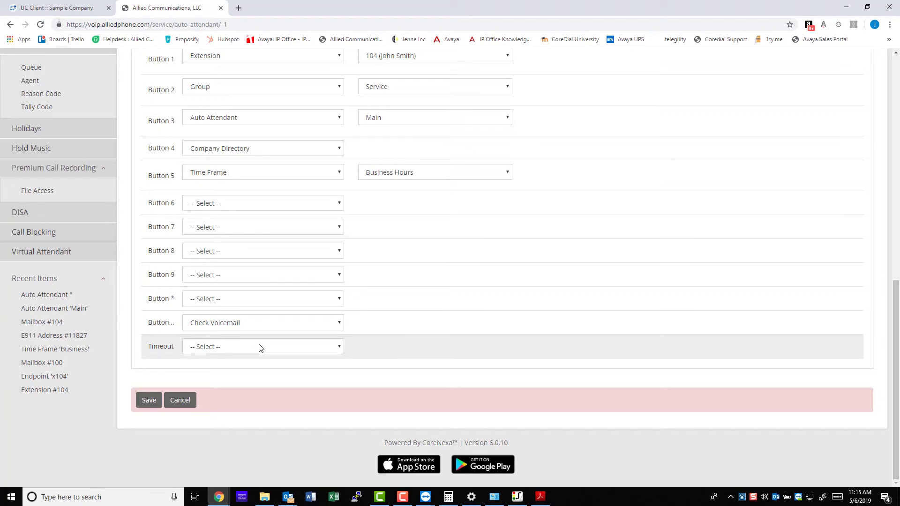
Route timed-out calls to Mailbox, choosing (999) General Mailbox
left_click(261, 347)
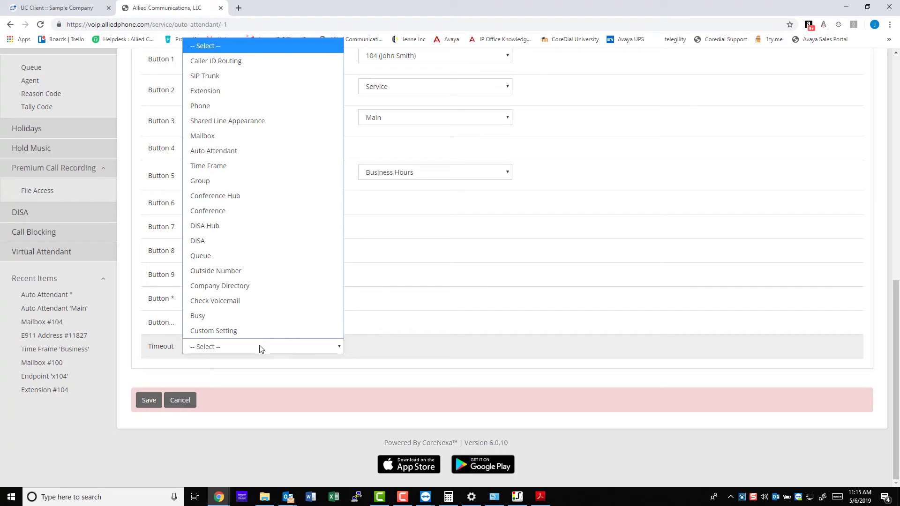
left_click(203, 135)
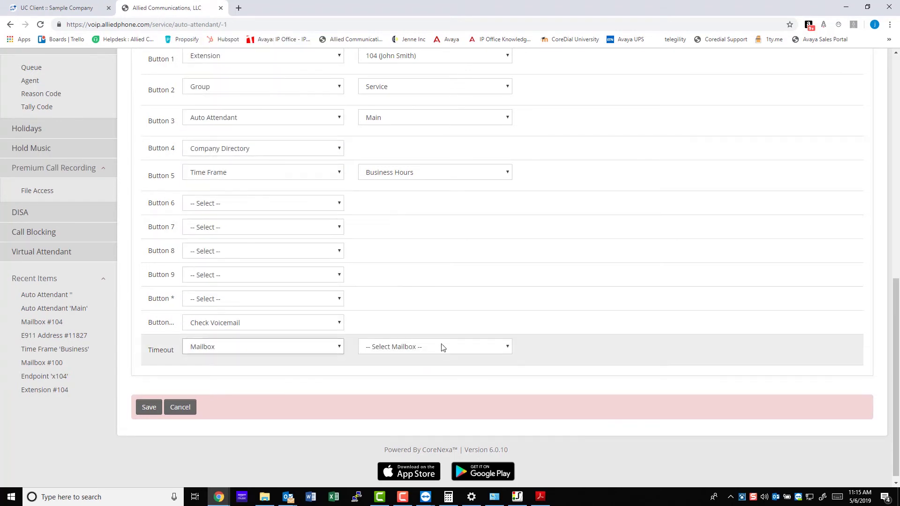
left_click(441, 346)
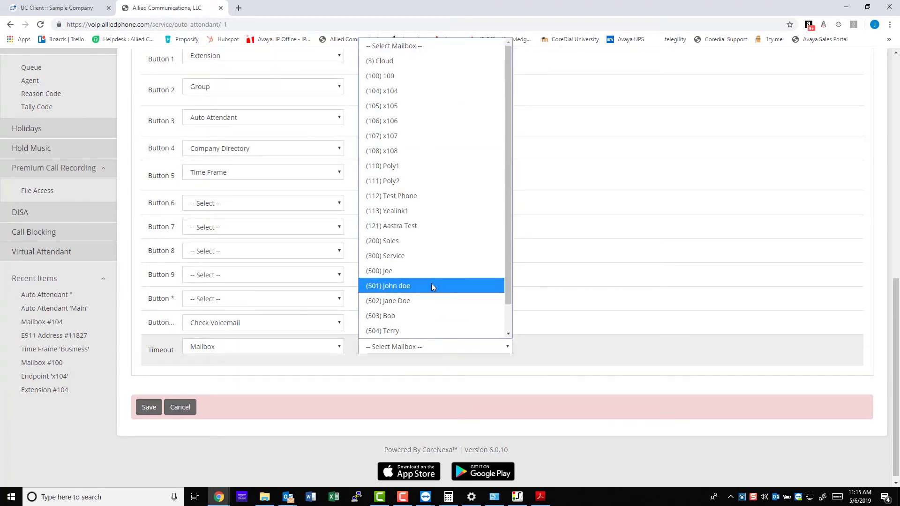
scroll(433, 313, "down", 1)
left_click(427, 317)
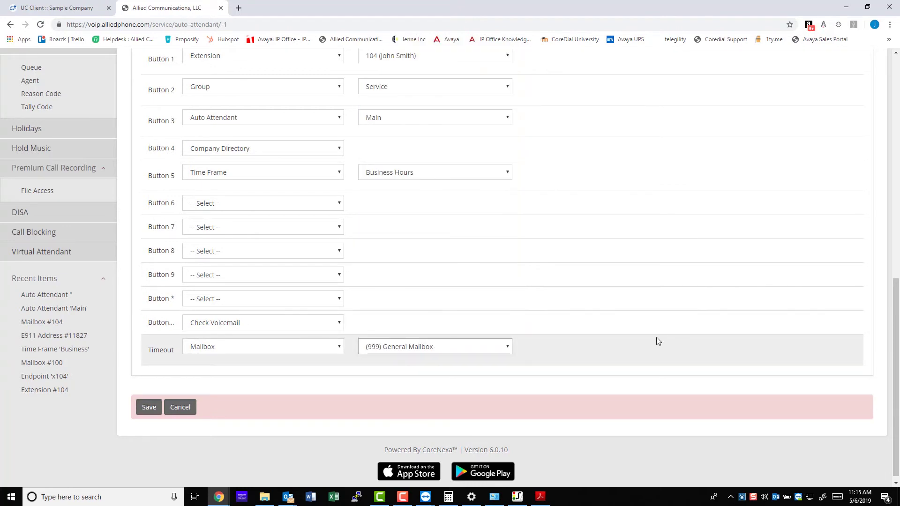
scroll(633, 337, "up", 10)
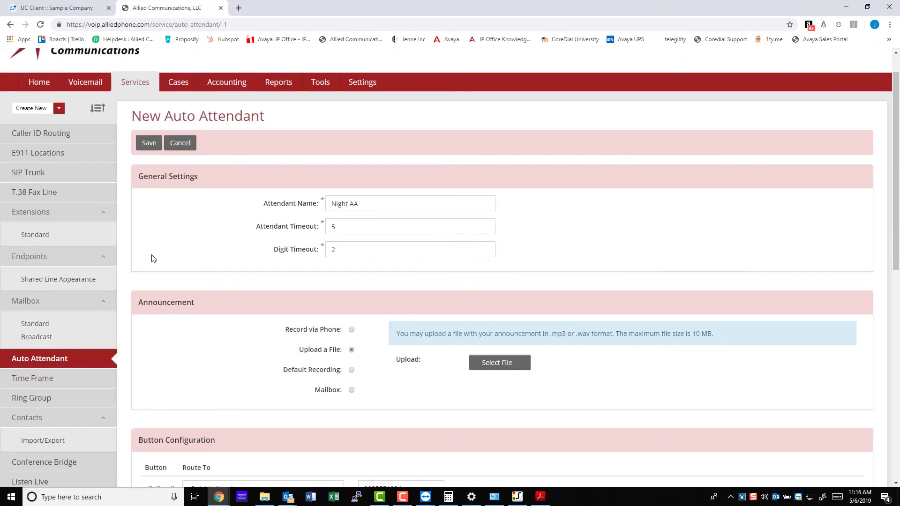
scroll(150, 258, "down", 10)
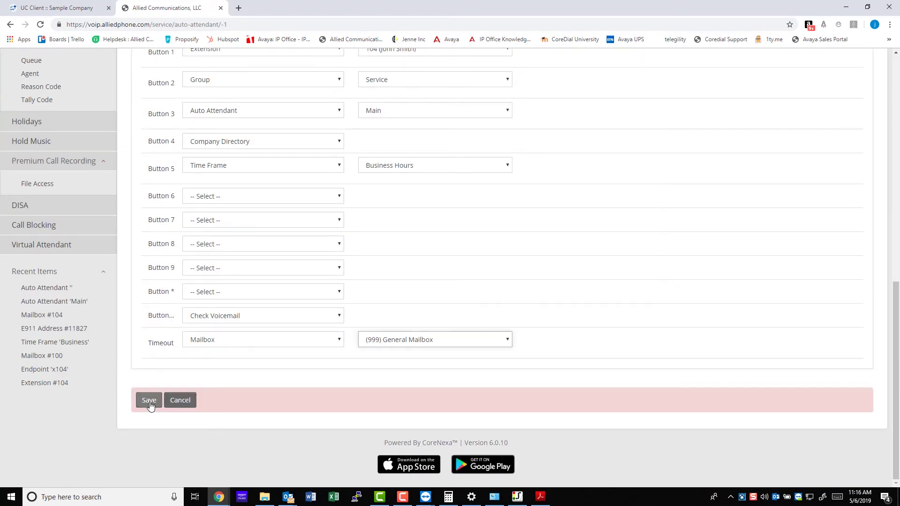
Save Night AA and confirm the 'Auto Attendant successfully created' notice beside Main
left_click(151, 402)
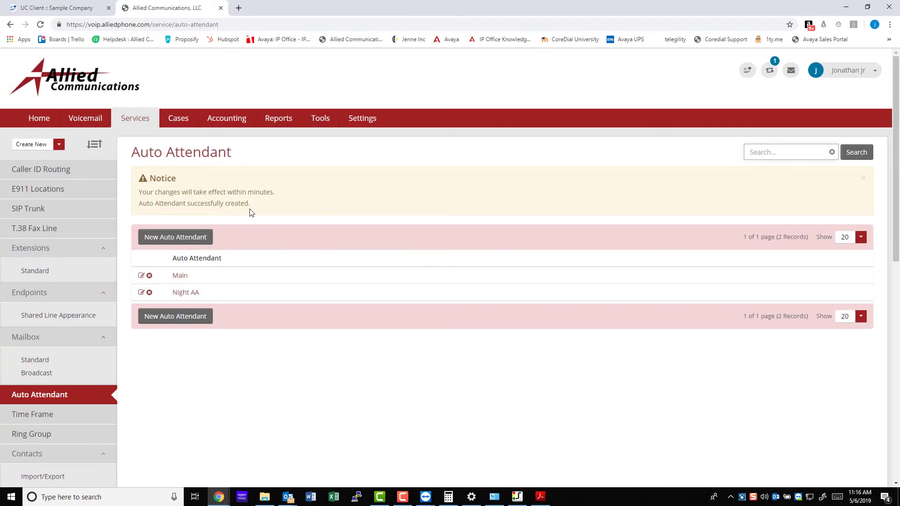
left_click_drag(154, 193, 281, 201)
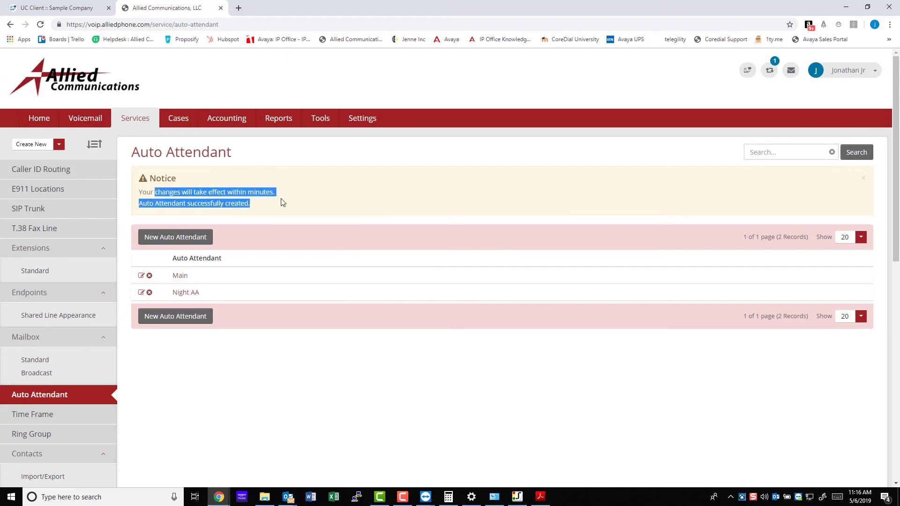
left_click(324, 207)
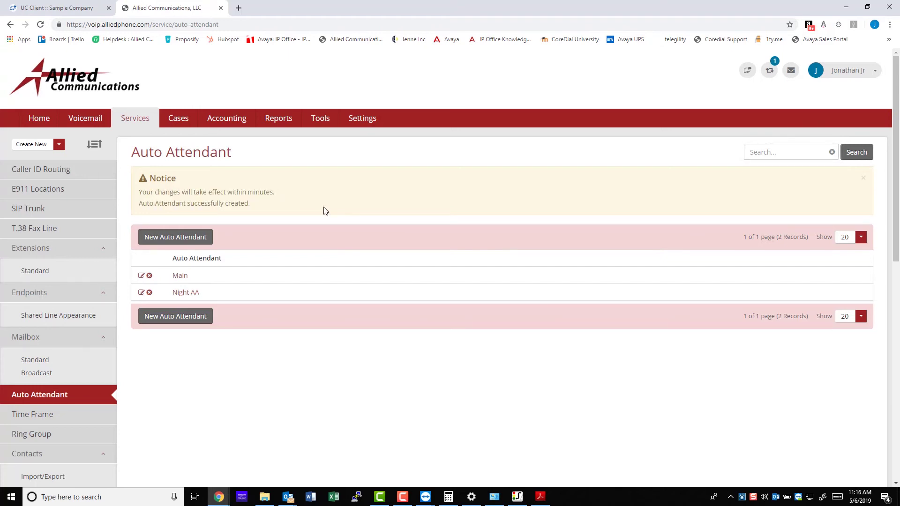